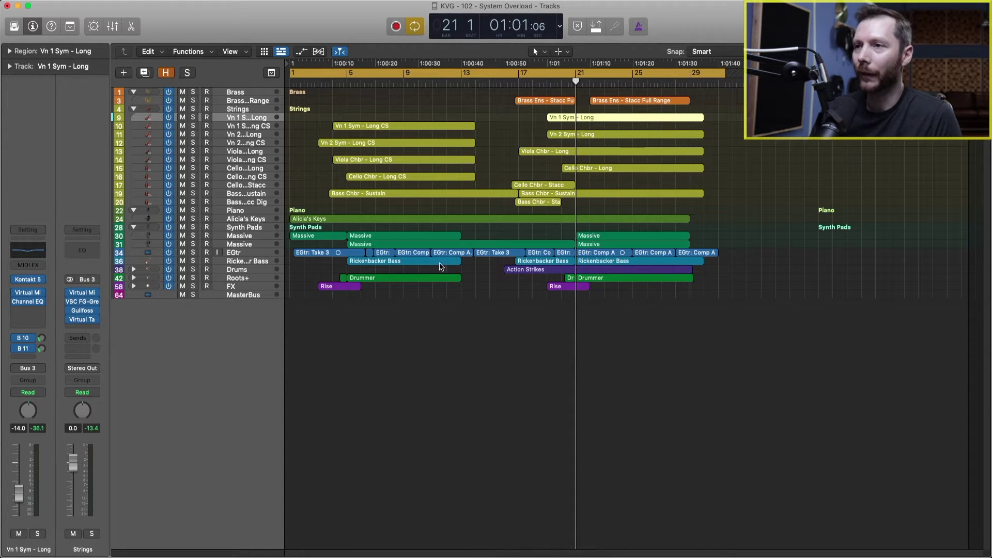
Step: Play the project from bar 20 with Cycle turned off until the System Overload alert appears
left_click(563, 81)
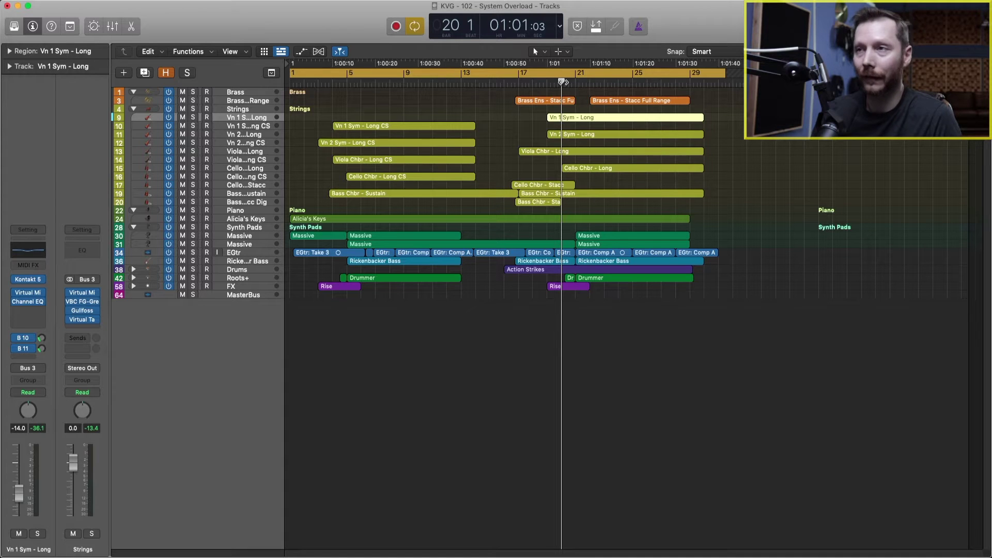
key("space")
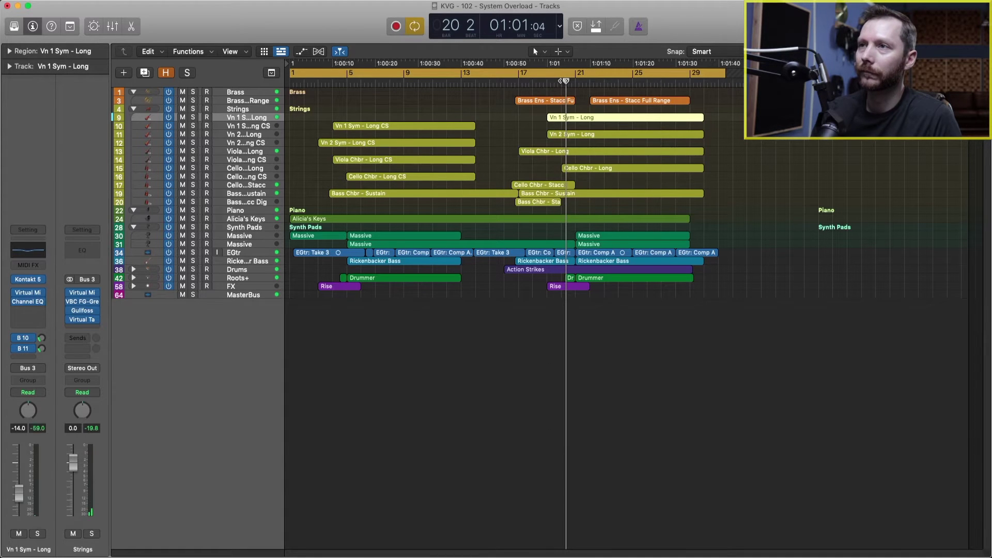
left_click(554, 74)
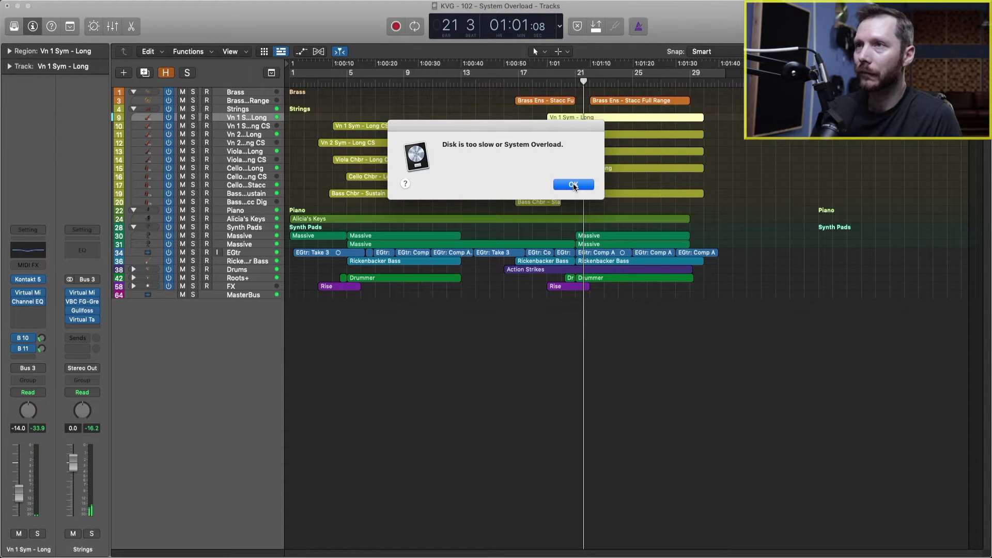
Step: Dismiss the System Overload alert and switch the LCD display to Custom to show the CPU meter
left_click(573, 185)
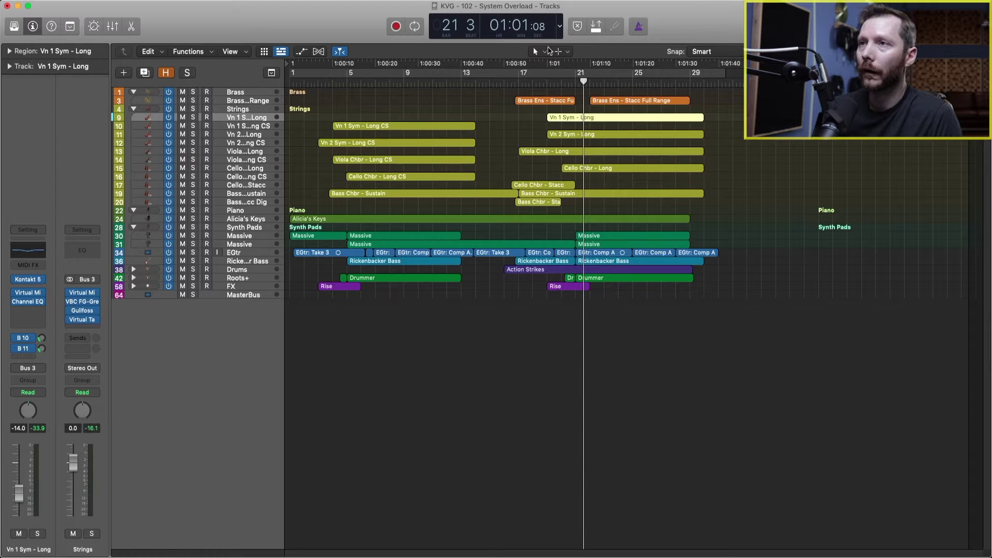
left_click(559, 27)
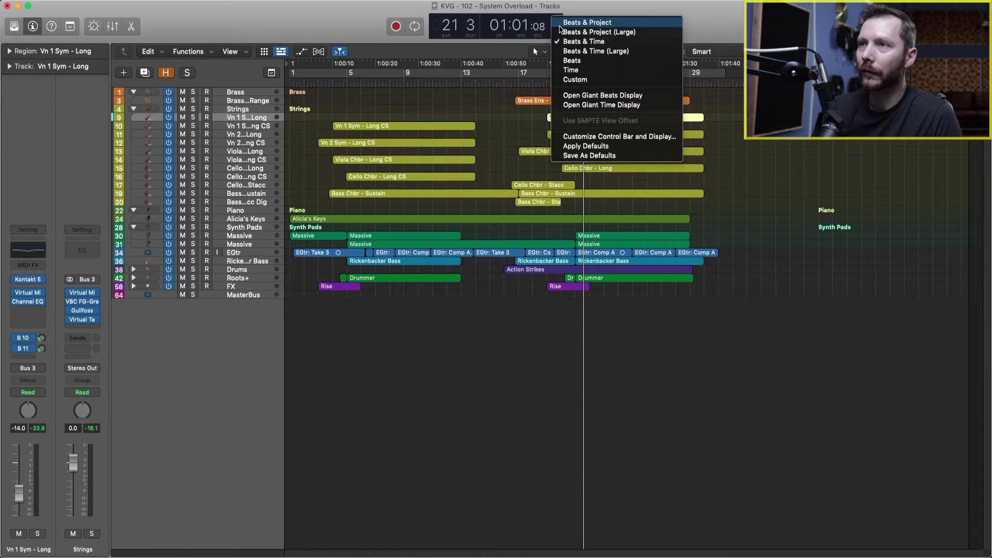
left_click(568, 81)
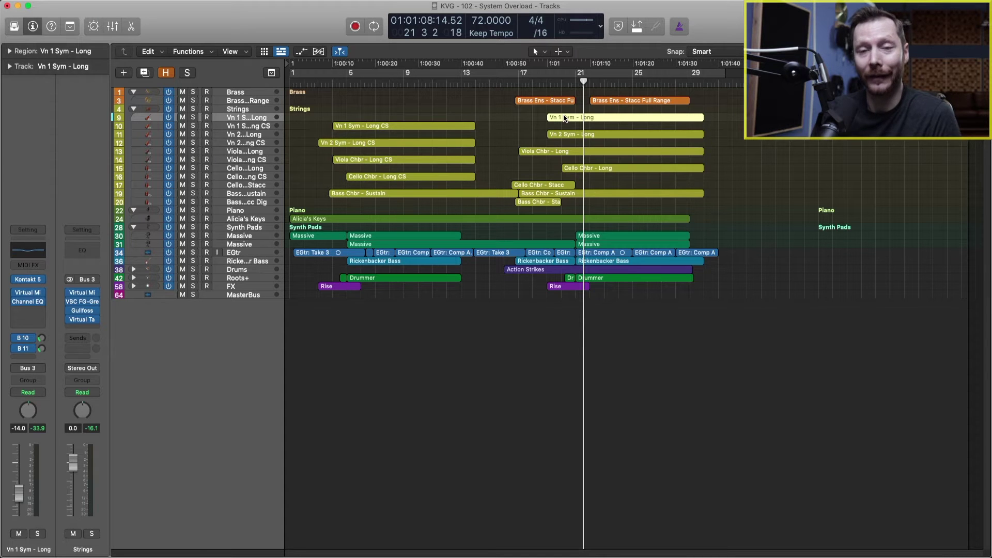
Step: Open the Performance Meter, move it up beside the tracks, and open the Logic Pro X menu
double_click(579, 26)
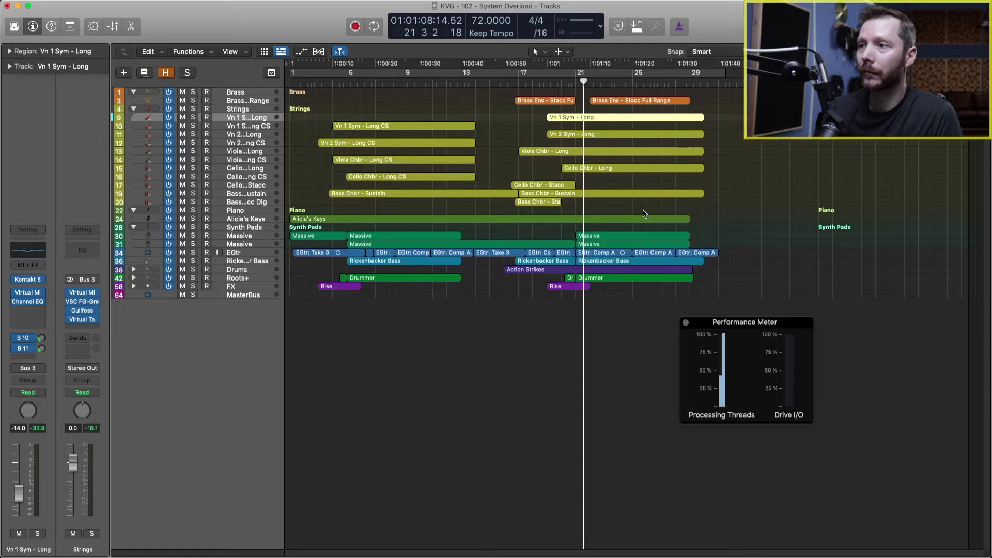
left_click_drag(732, 322, 745, 304)
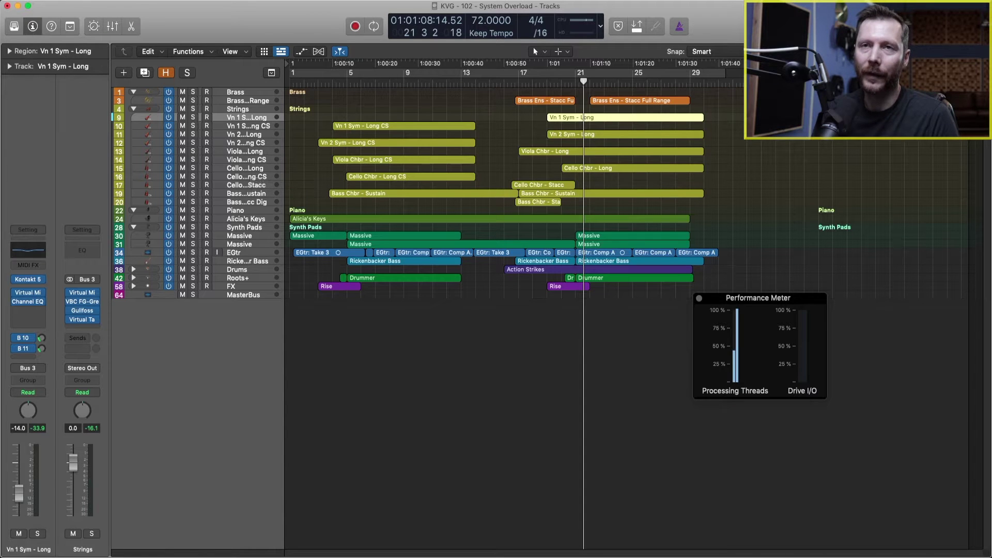
left_click(46, 1)
mouse_move(56, 26)
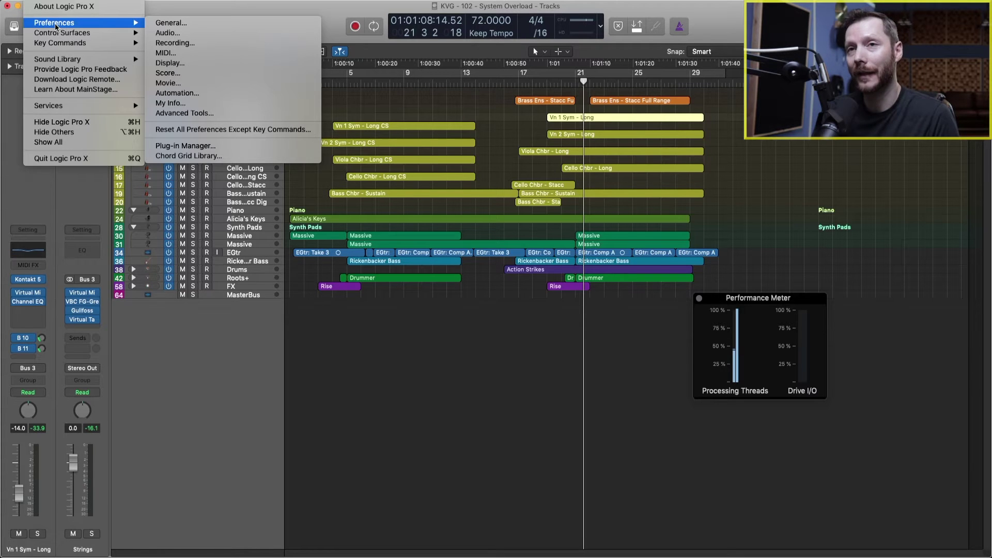
Step: Open the Audio preferences and check the I/O Buffer Size, leaving it at 32 samples
left_click(196, 33)
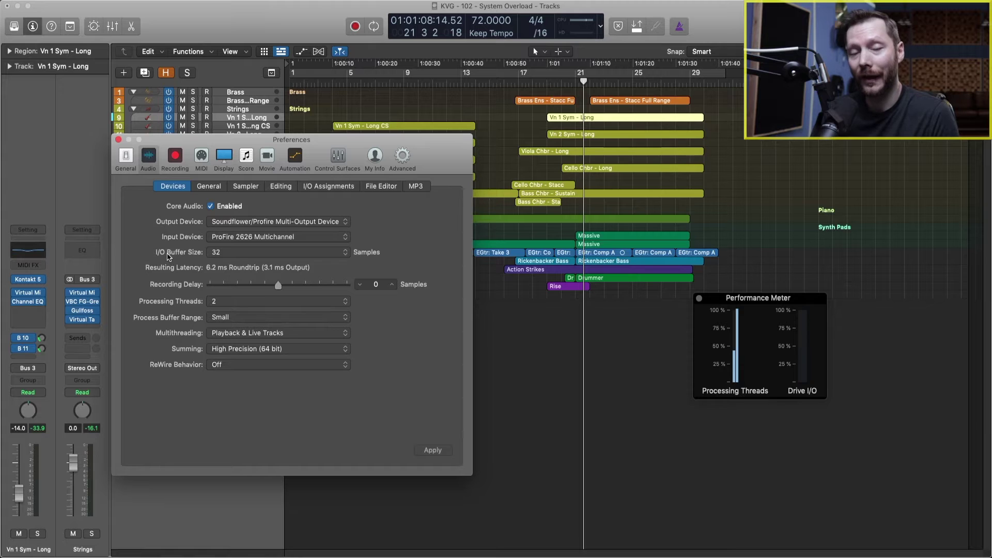
left_click(227, 254)
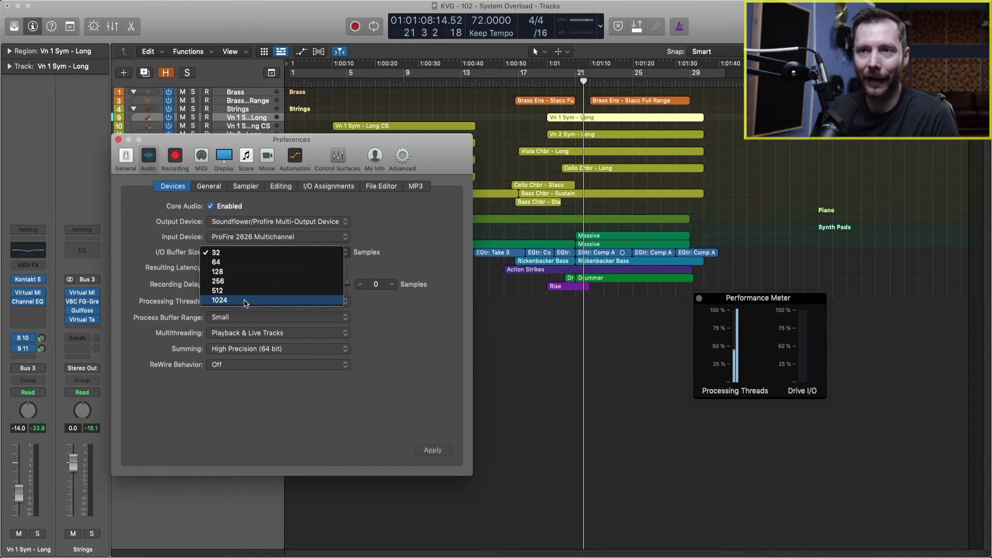
left_click(233, 253)
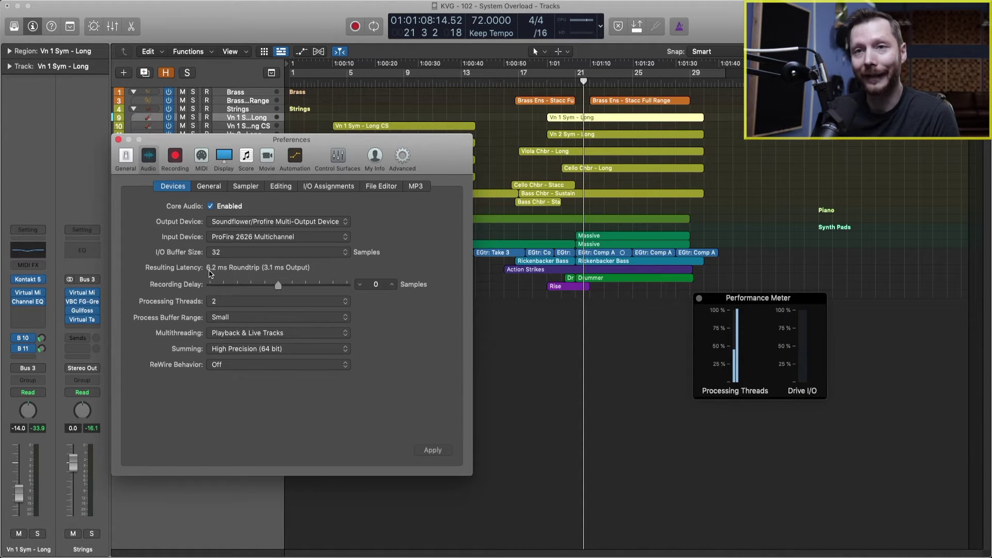
mouse_move(211, 273)
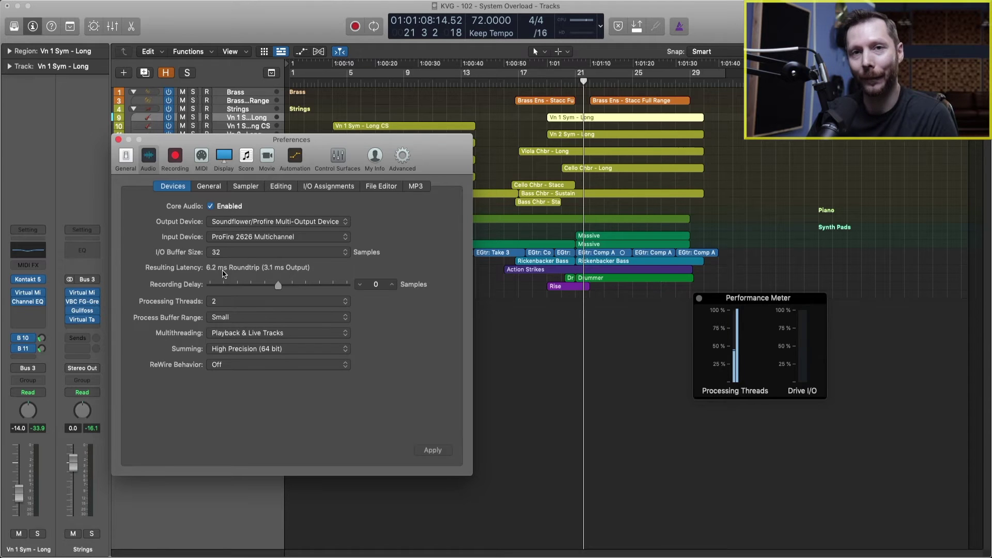
Step: Set the I/O Buffer Size to 1024 samples, giving 47.6 ms roundtrip latency
left_click(243, 253)
left_click(237, 301)
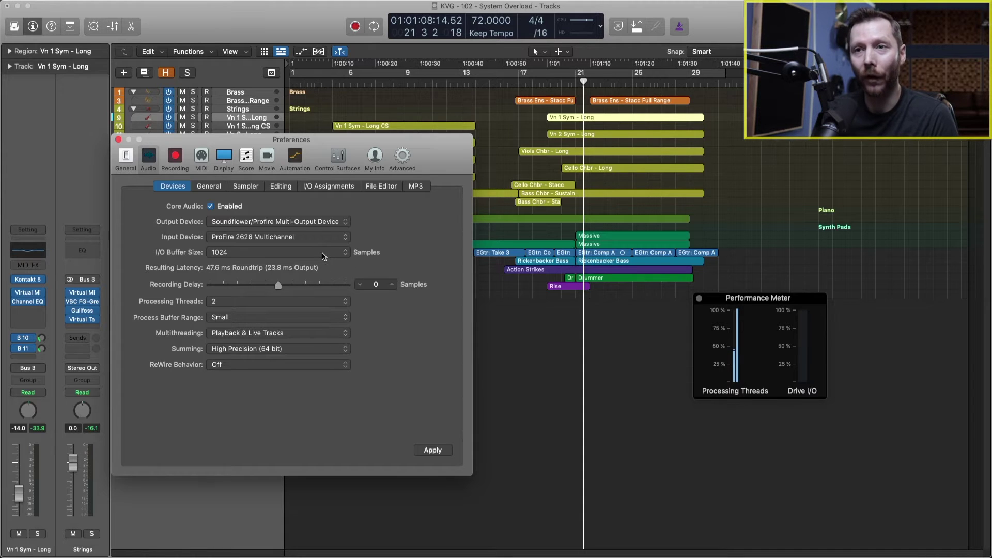
mouse_move(239, 272)
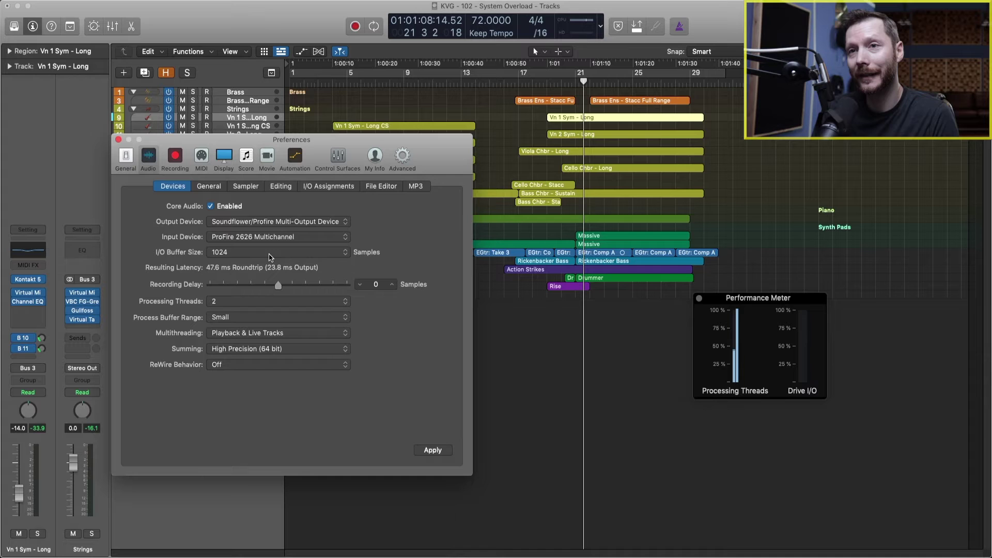
left_click(246, 254)
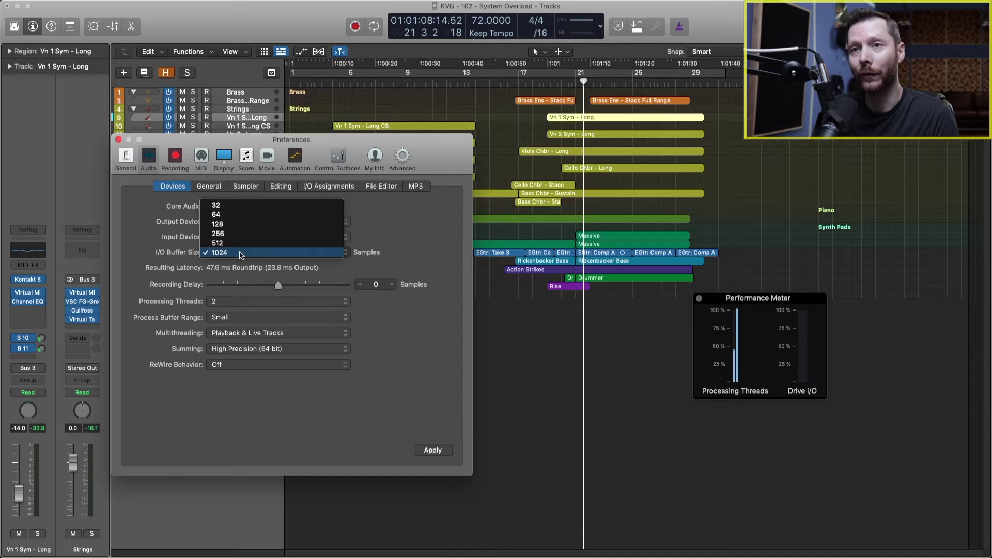
left_click(266, 252)
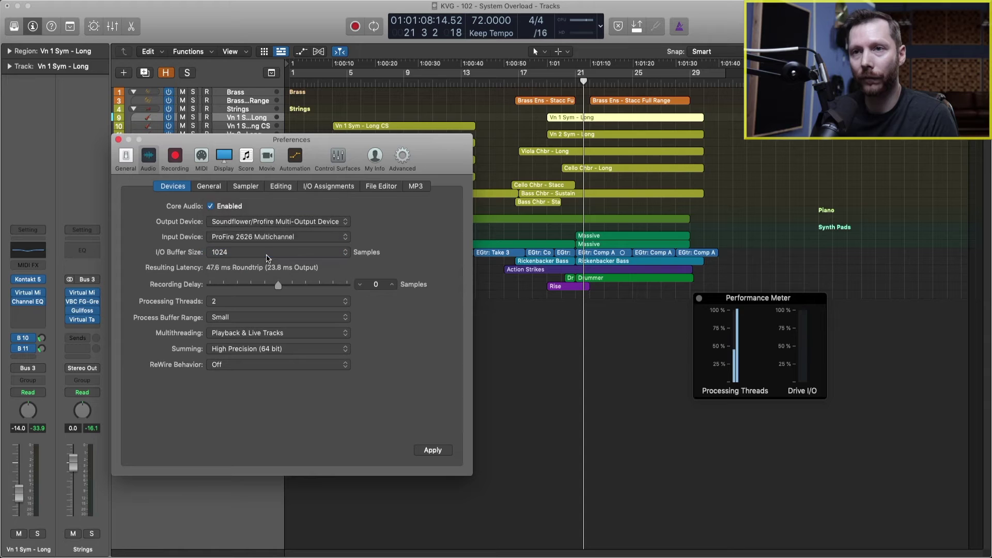
Step: Change Processing Threads from 2 to 16, after briefly trying Automatic
left_click(241, 307)
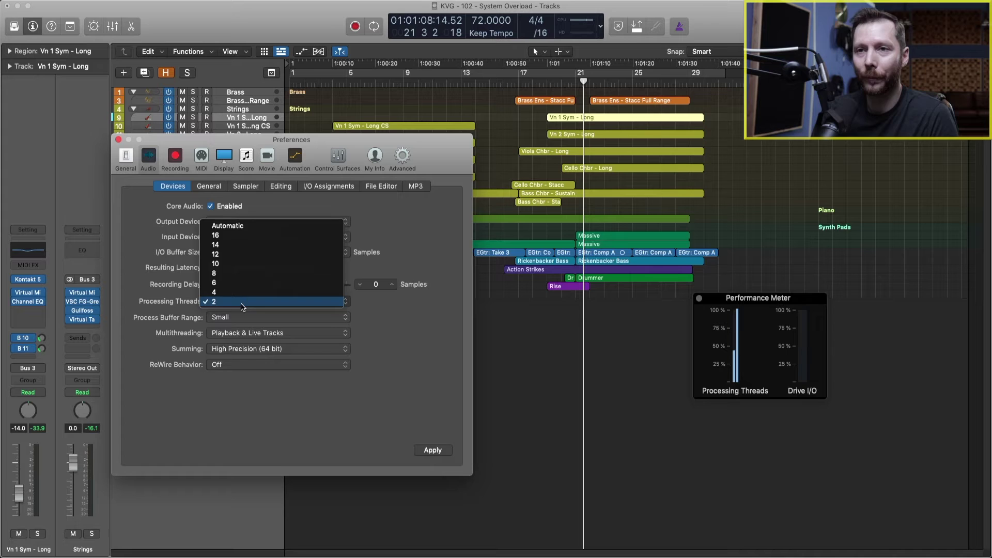
left_click(241, 306)
left_click(240, 306)
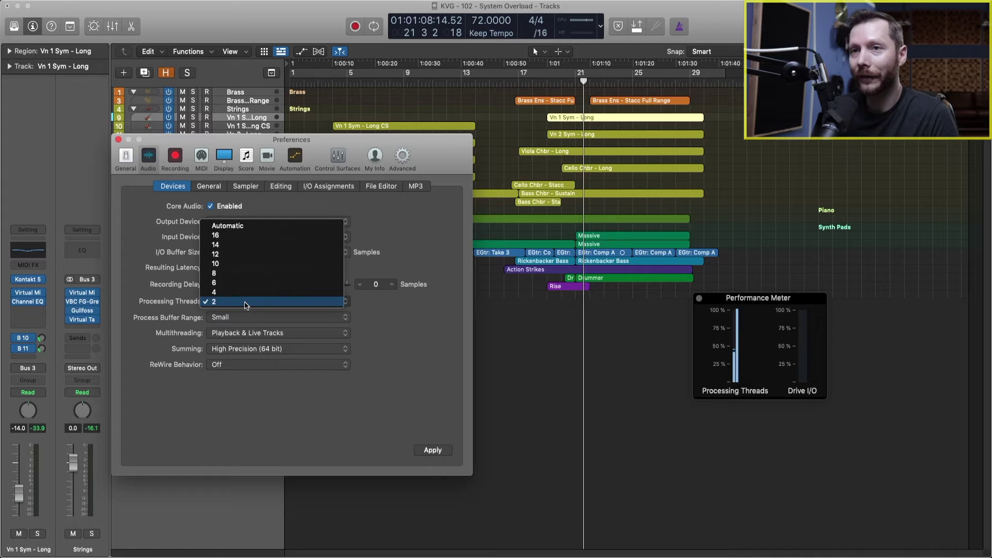
left_click(245, 227)
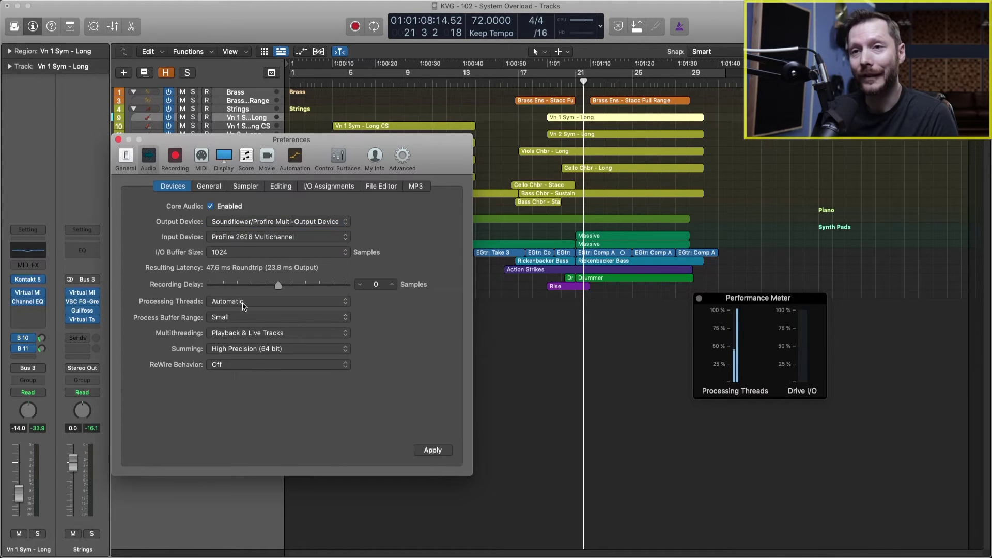
left_click(214, 301)
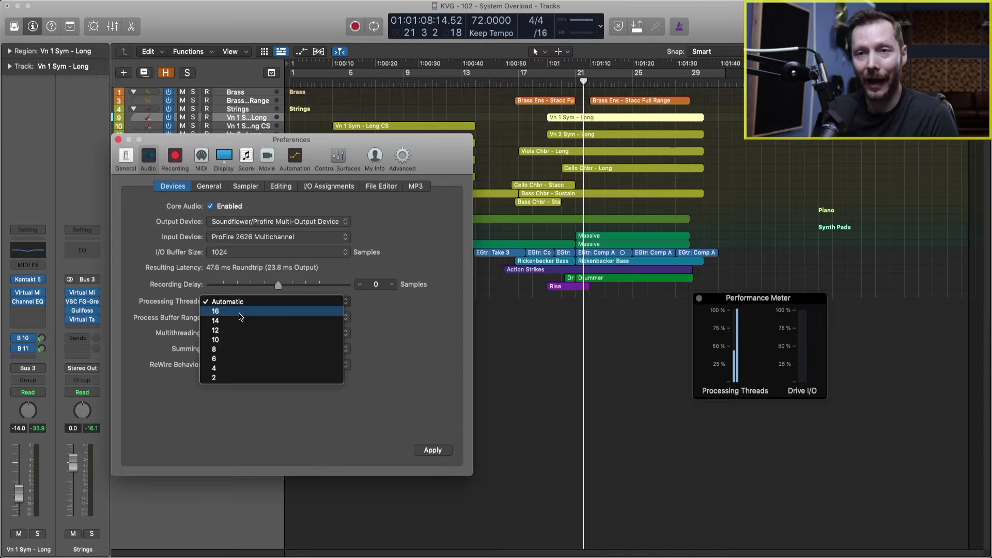
left_click(240, 312)
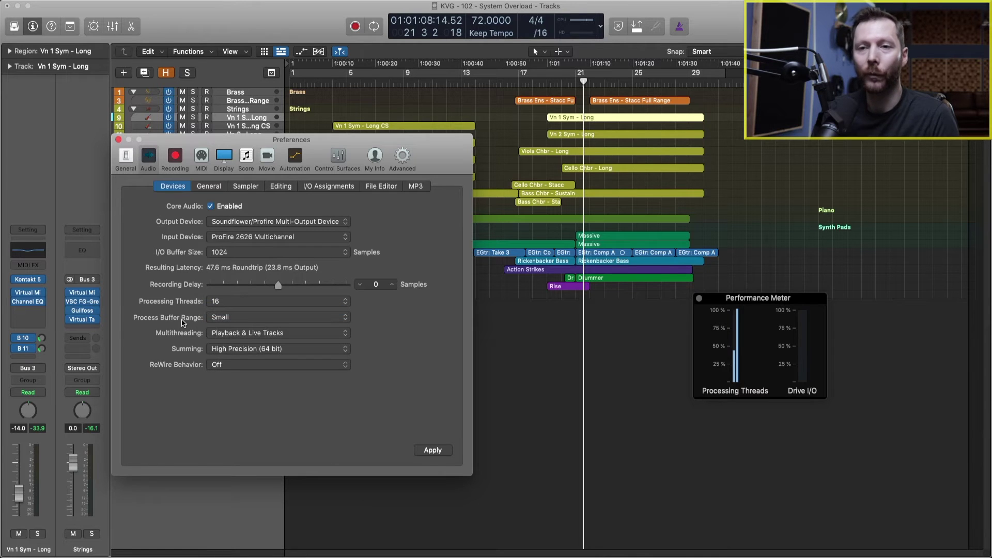
Step: Set Process Buffer Range to Large, apply the new audio settings, and close Preferences
left_click(233, 322)
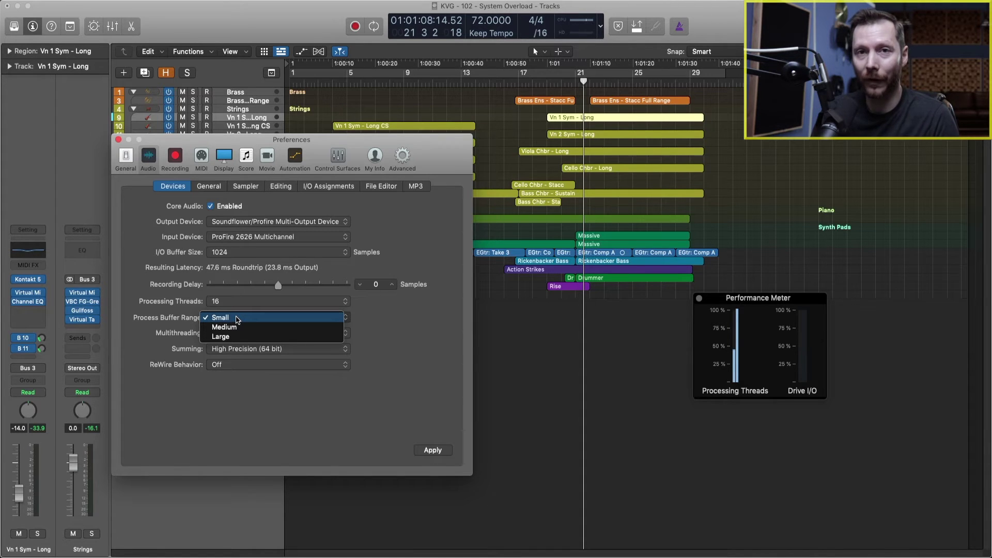
left_click(237, 339)
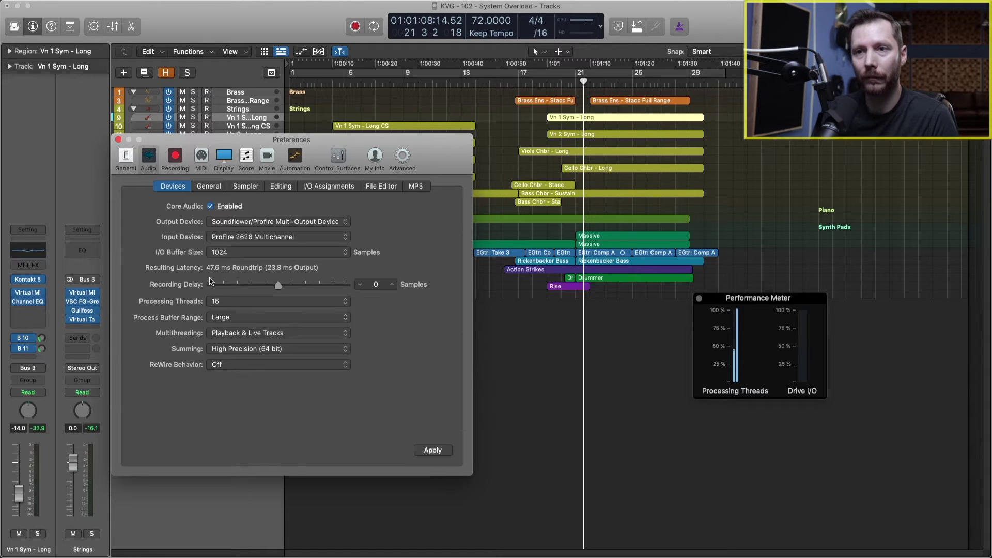
left_click(230, 318)
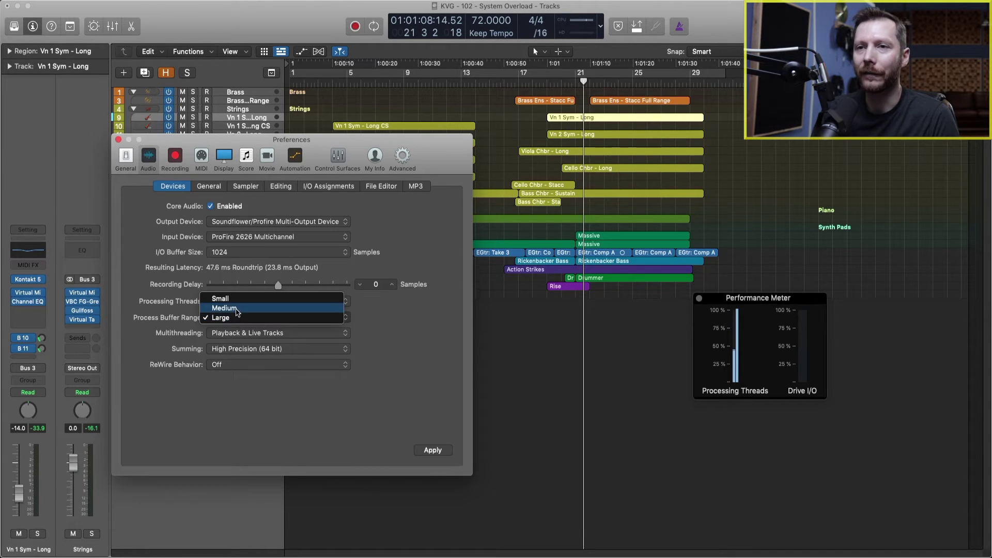
left_click(237, 309)
left_click(230, 319)
left_click(230, 327)
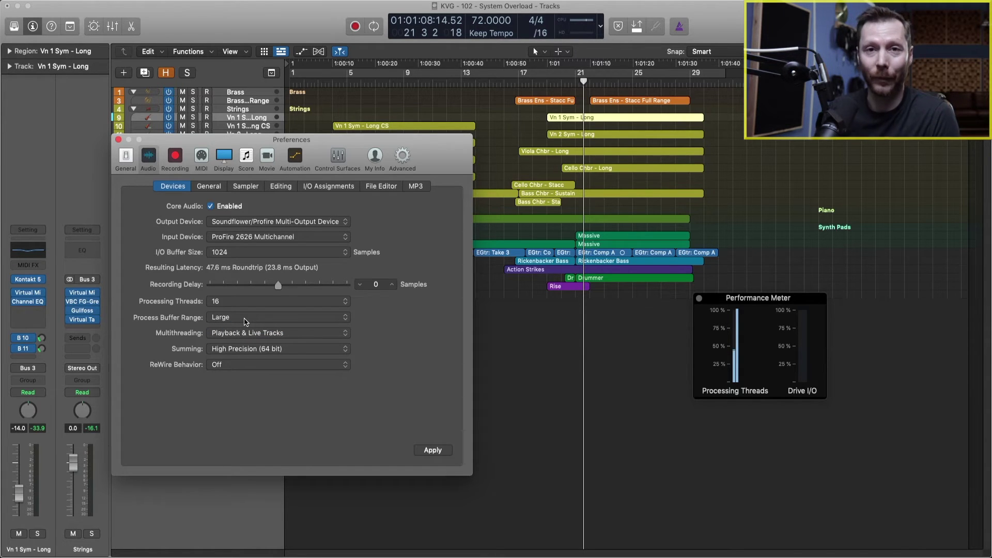
left_click(432, 451)
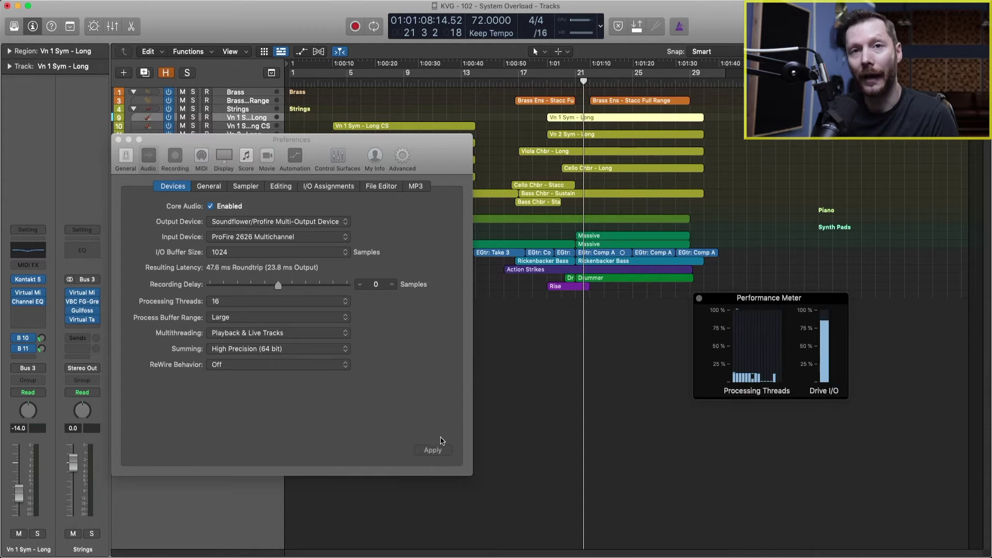
left_click(118, 140)
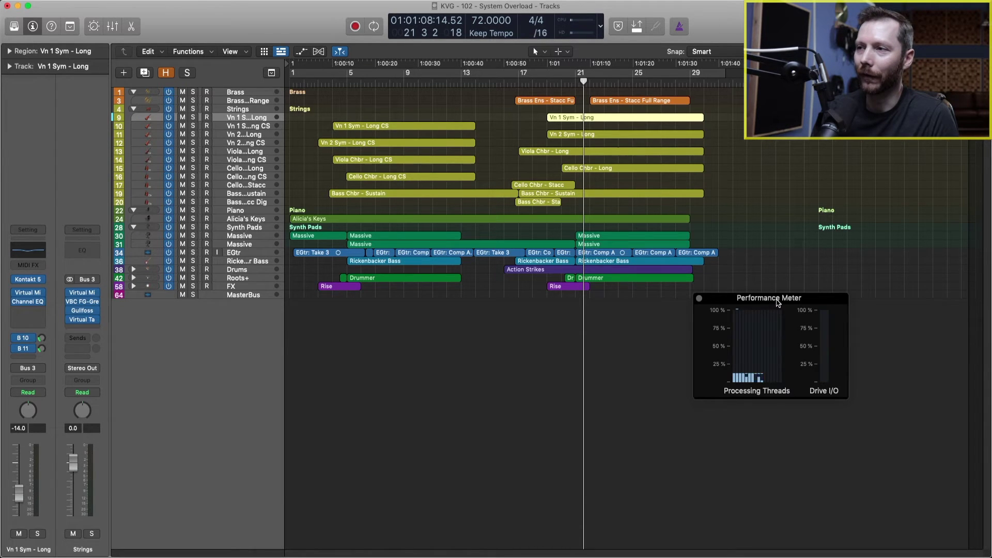
Step: Drag the Performance Meter left so it sits below the track area
left_click_drag(778, 302, 412, 318)
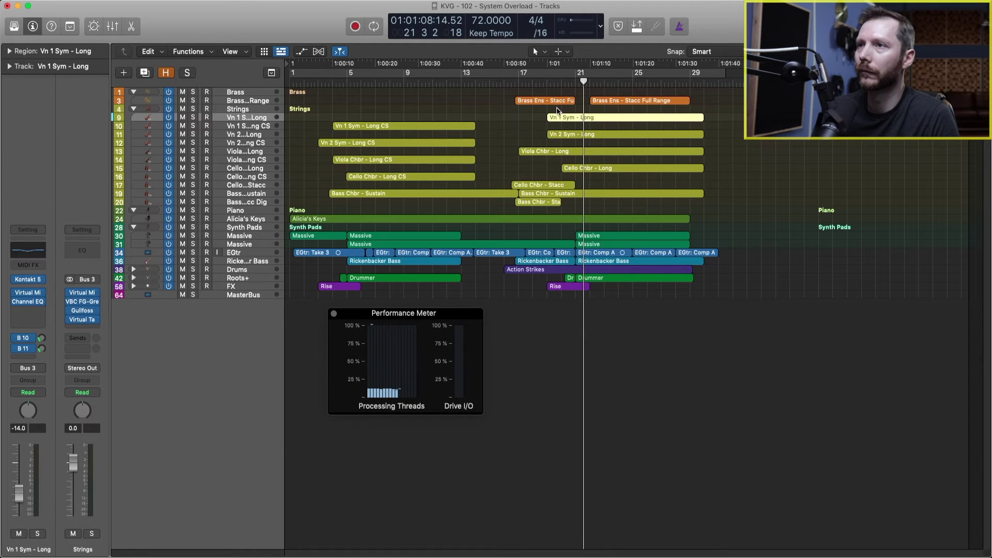
Step: Play from around bar 18 while watching thread load in the Performance Meter
double_click(547, 82)
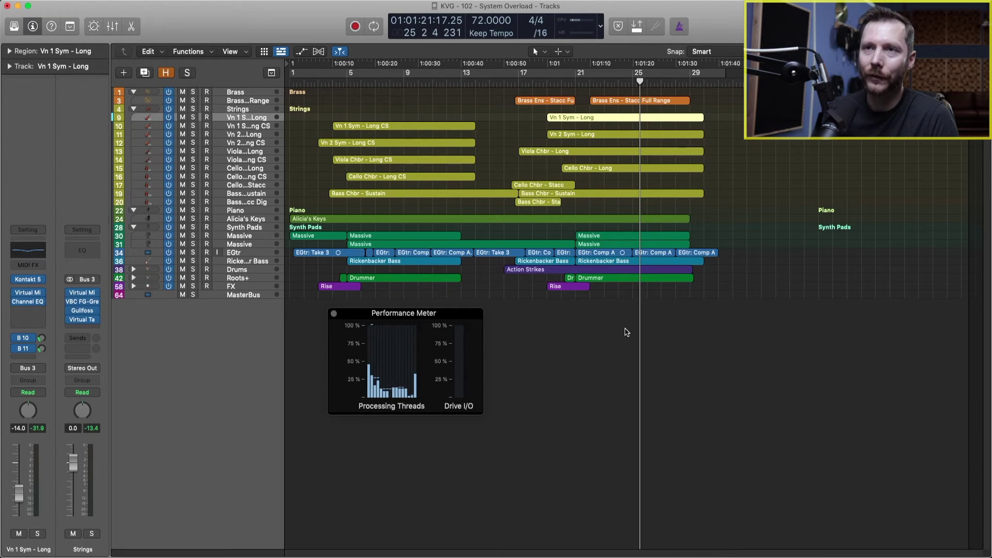
Step: Close the Performance Meter and inspect the Kontakt 5 and Virtual Mix Rack inserts on Vn 1 Sym - Long
left_click(333, 313)
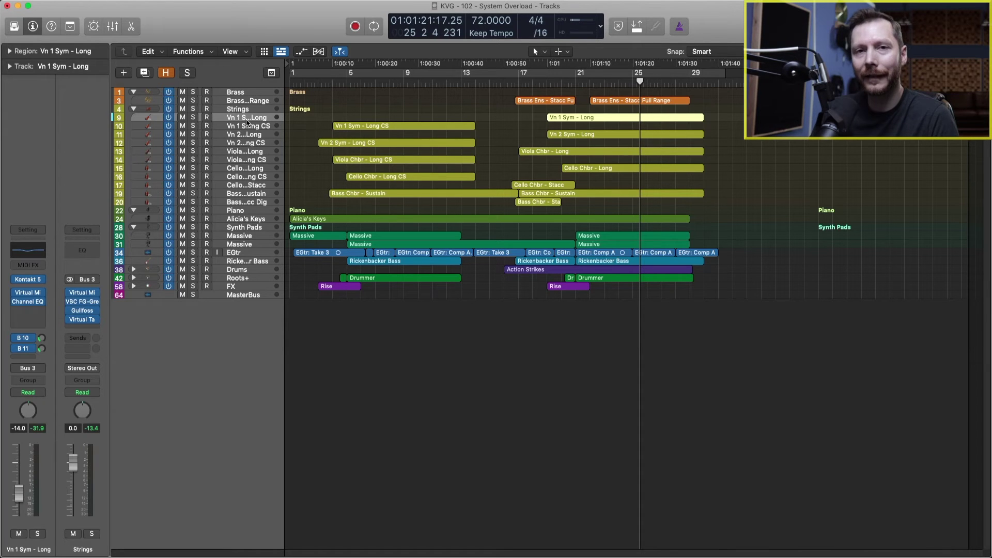
left_click(29, 281)
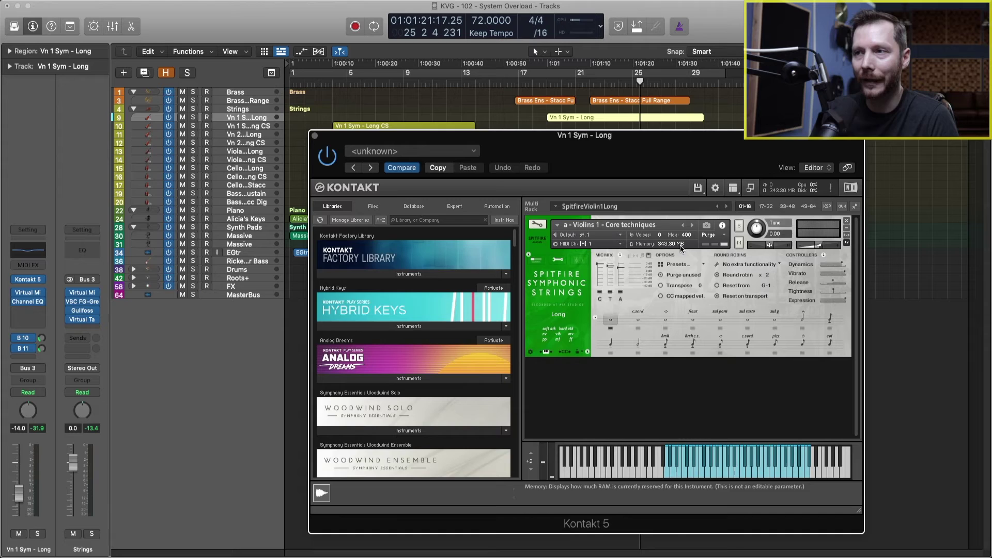
left_click(315, 136)
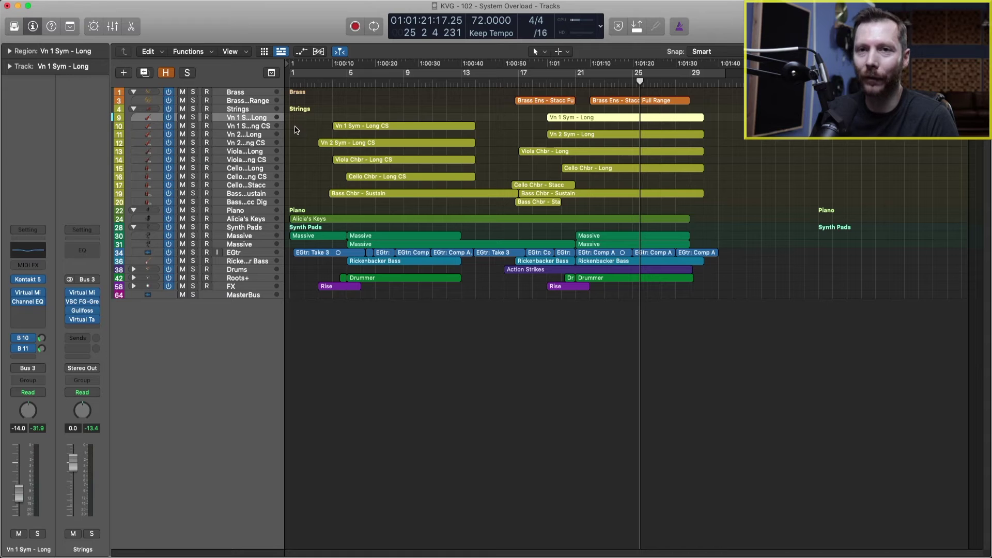
left_click(29, 294)
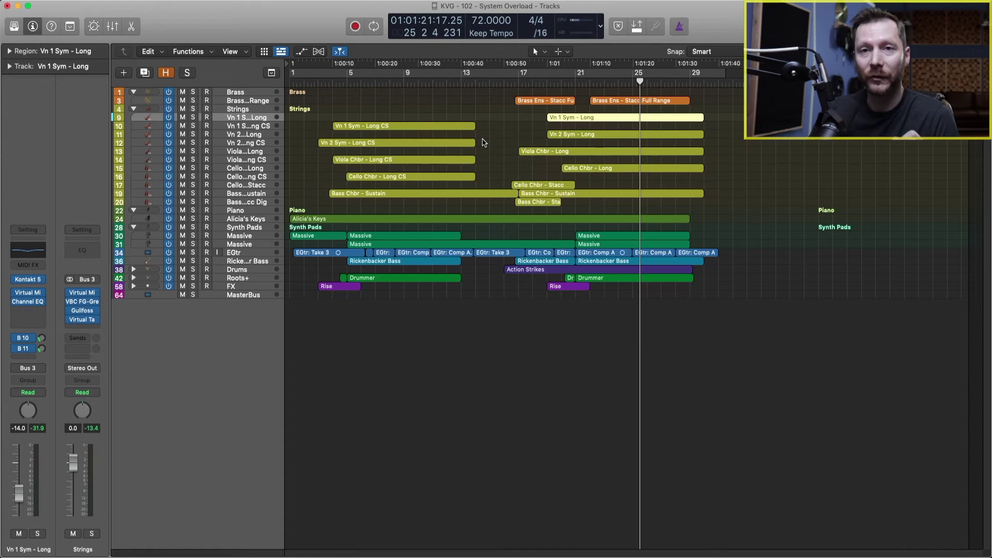
left_click(314, 136)
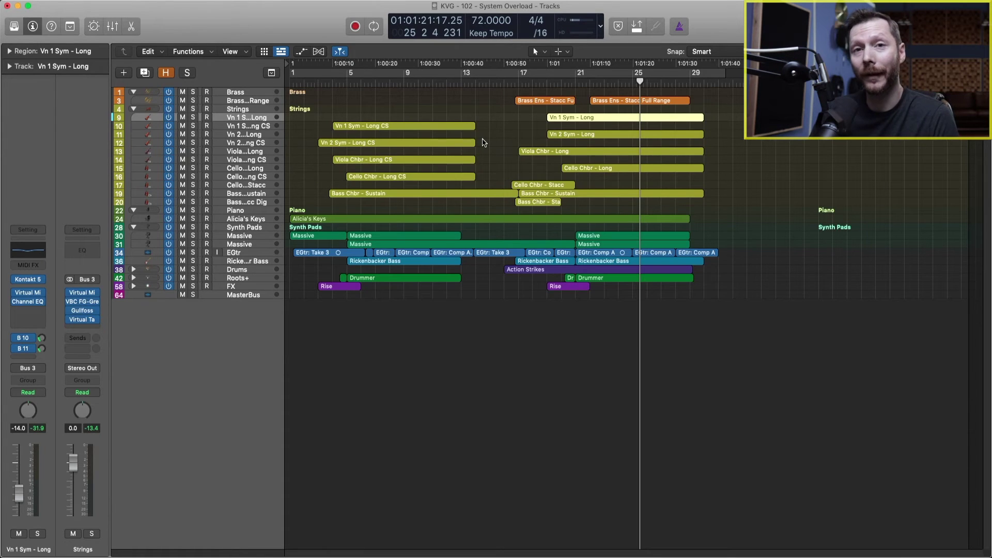
Step: Add the Freeze component to all track headers via Track Header Components
right_click(222, 121)
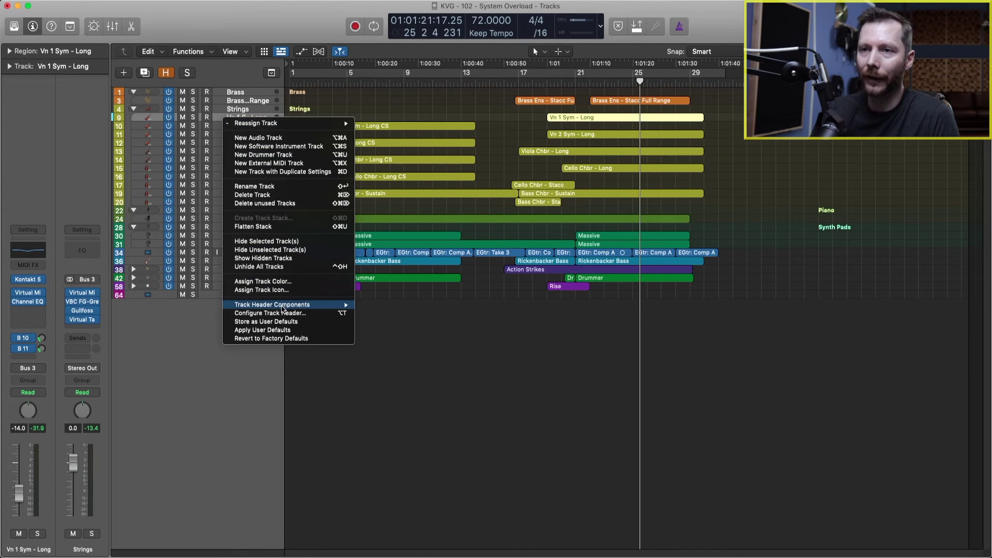
mouse_move(281, 306)
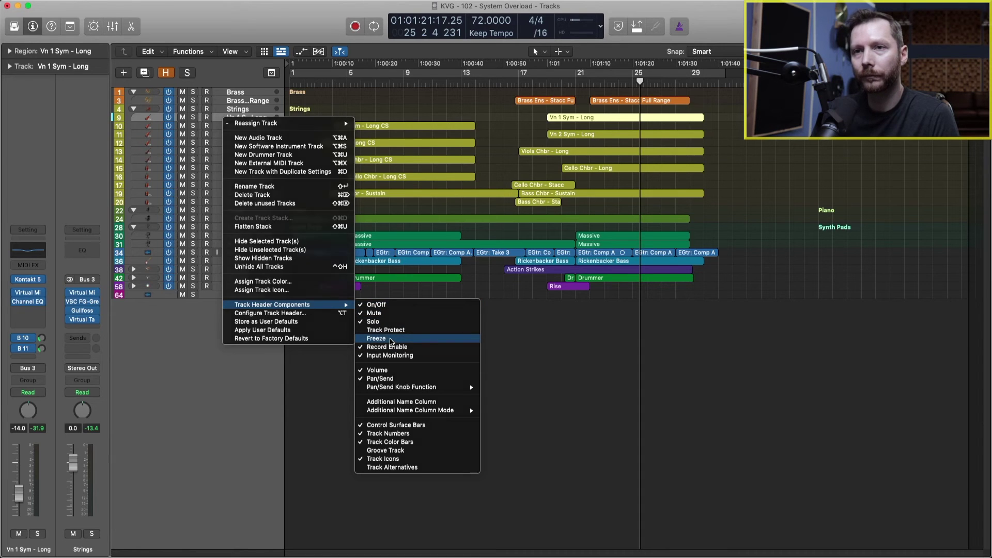
left_click(391, 340)
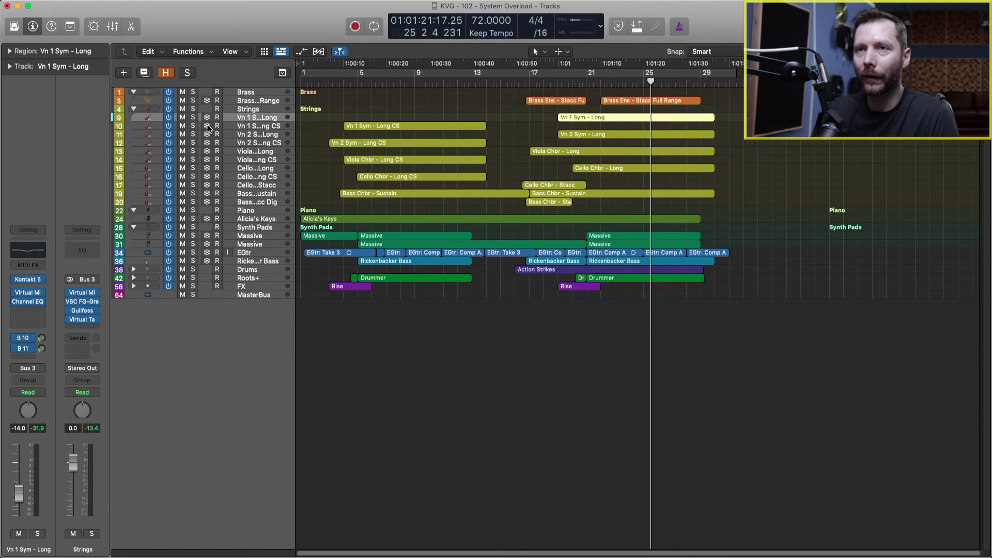
Step: Mark tracks 3, 9–20, 24, 30, 31, 34 and 36 for freezing and render the freeze
left_click_drag(208, 120, 207, 202)
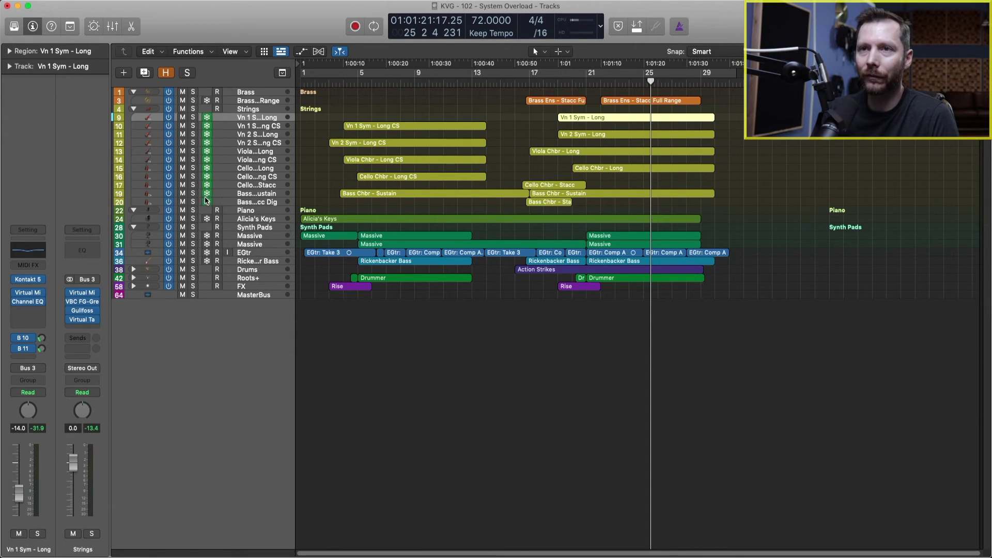
left_click(207, 100)
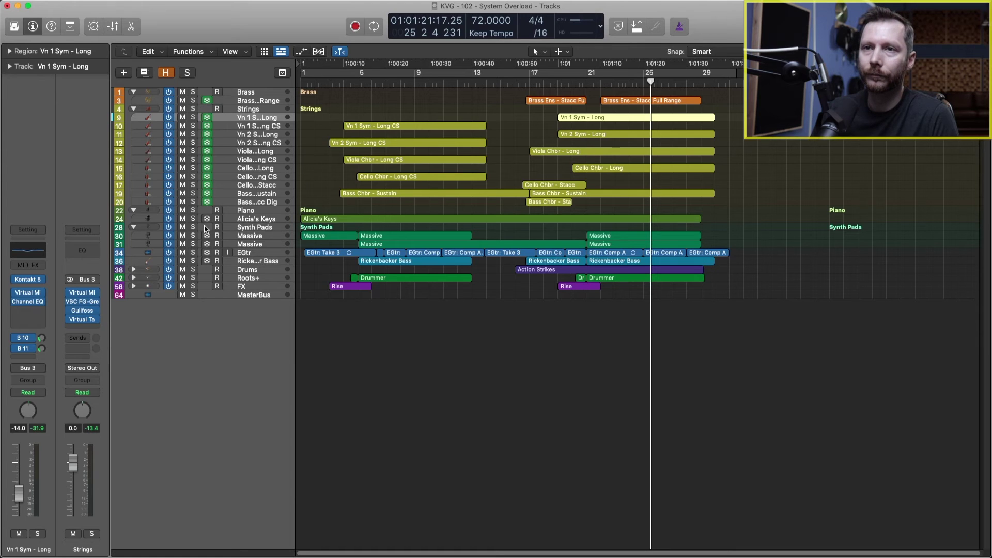
left_click_drag(207, 218, 207, 262)
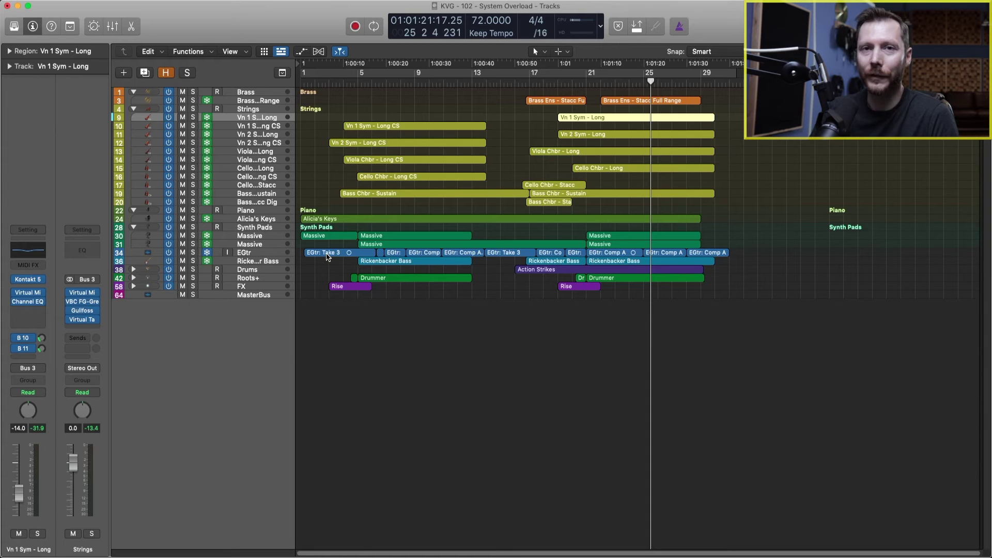
key("space")
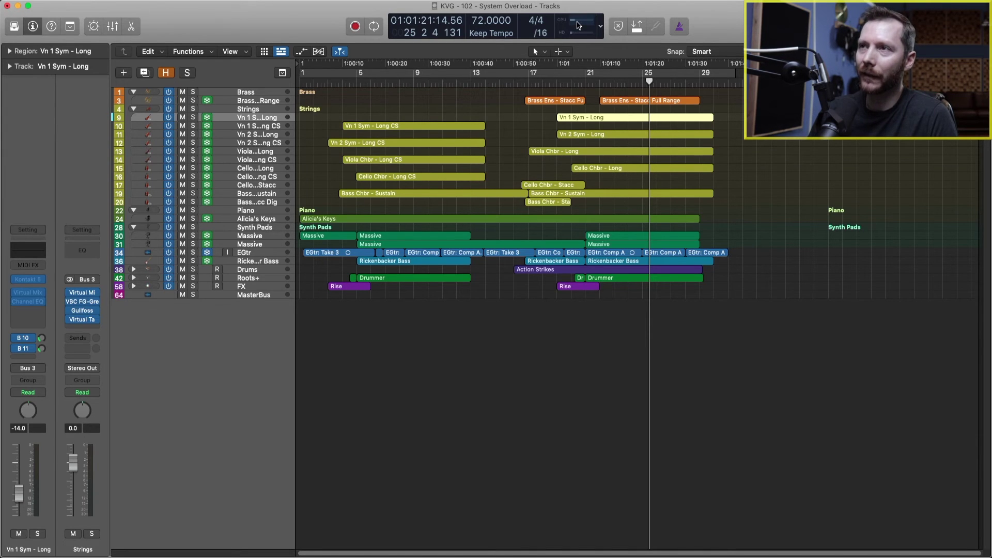
Step: Reopen the Performance Meter and play from bar 19 to check the CPU load
double_click(577, 25)
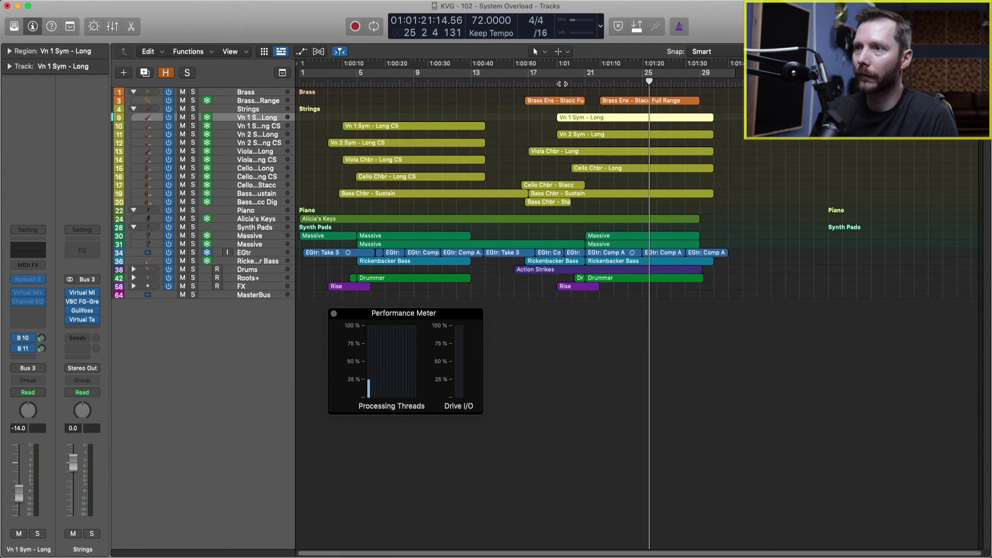
left_click(557, 83)
key("space")
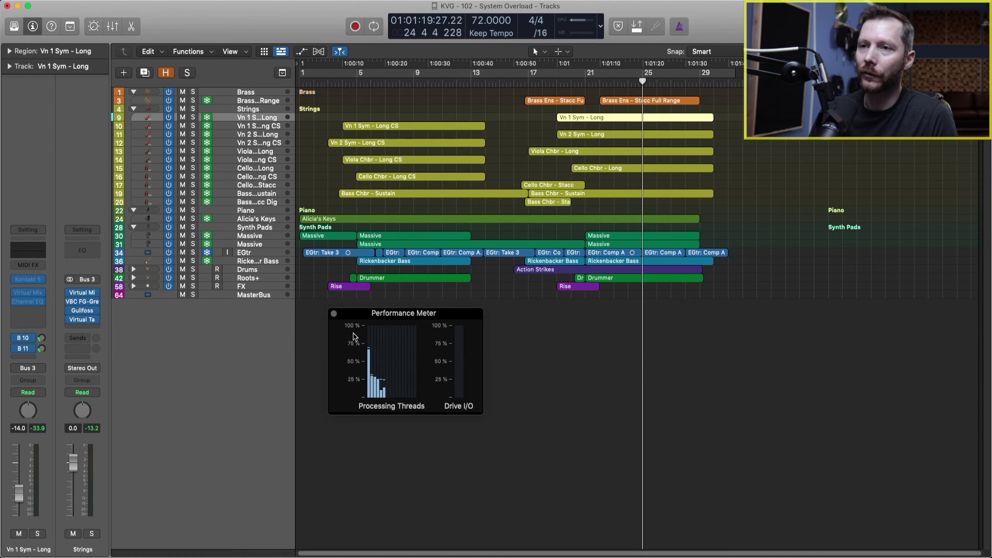
Step: Close the Performance Meter and show the Vn 1 Sym - Long notes zoomed out in the Piano Roll
left_click(333, 313)
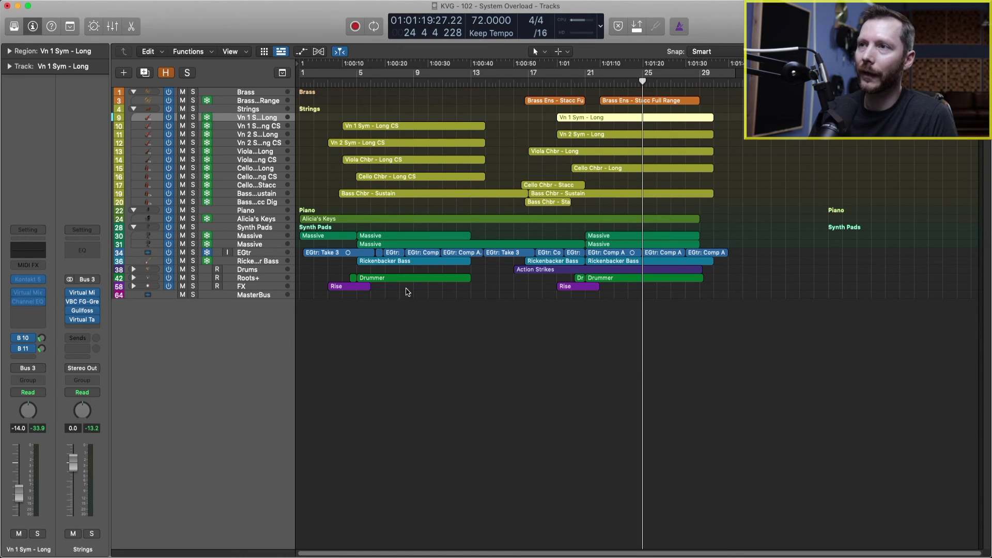
double_click(595, 122)
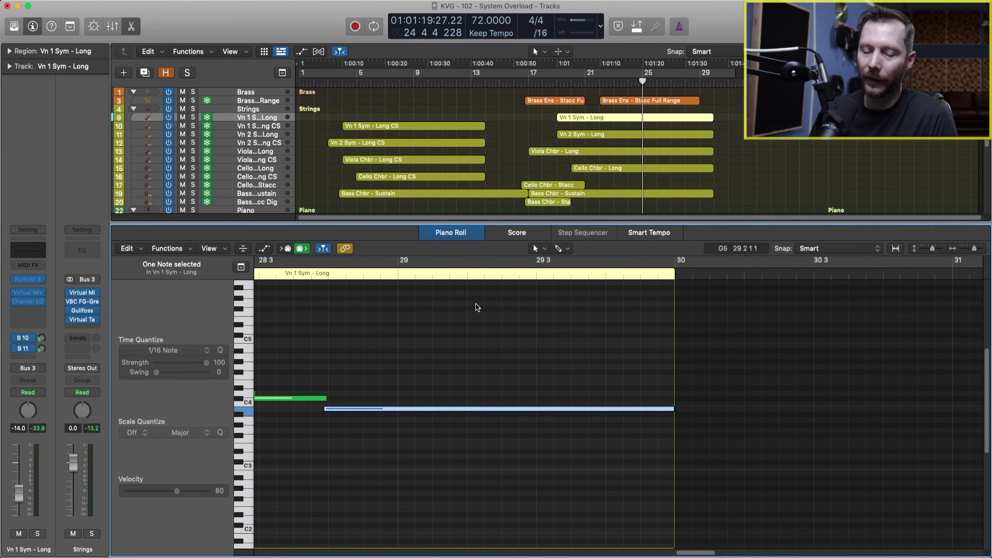
left_click(367, 346, "ctrl+alt")
scroll(368, 345, "left", 10)
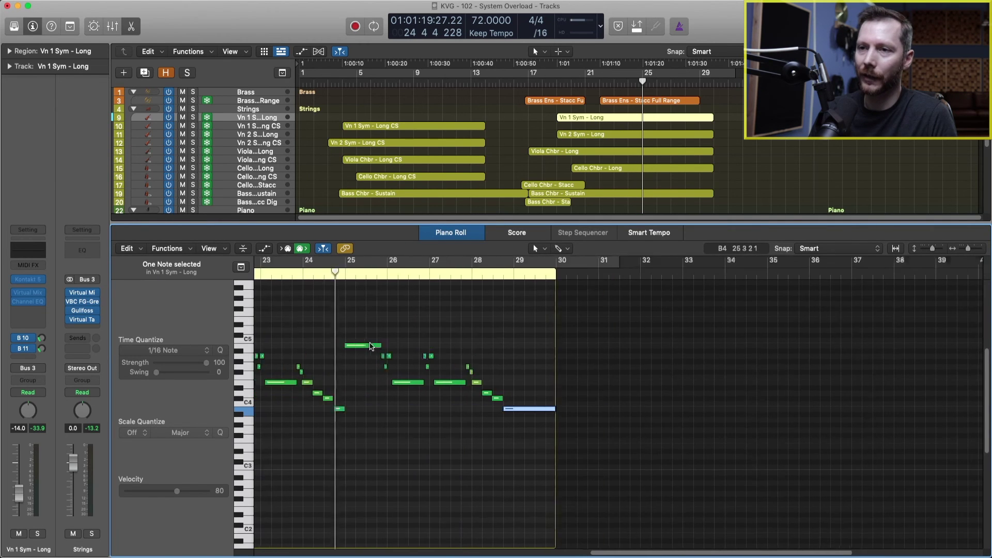
left_click(452, 334)
mouse_move(410, 346)
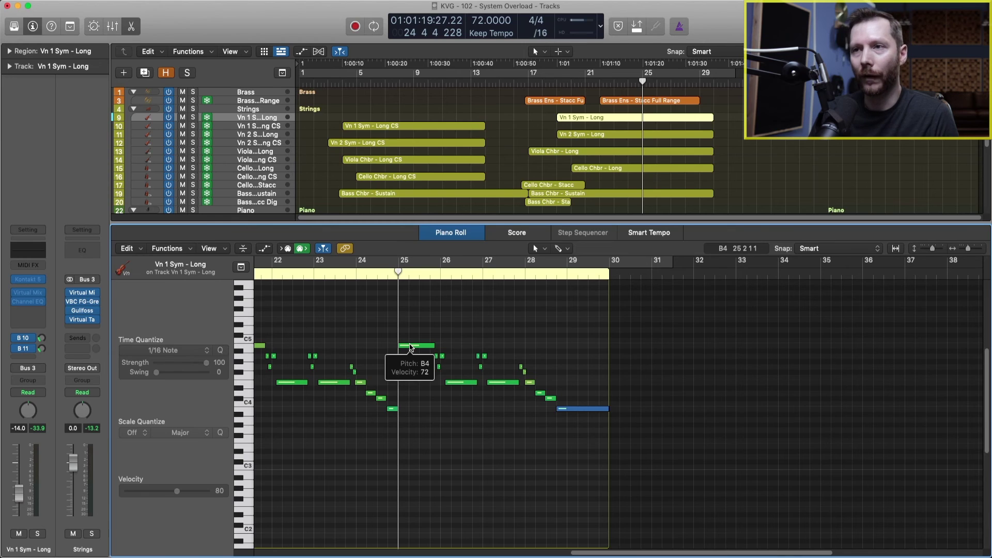
Step: Attempt moving the B4 note to E4, then decline unfreezing so the track stays frozen
left_click_drag(410, 347, 412, 387)
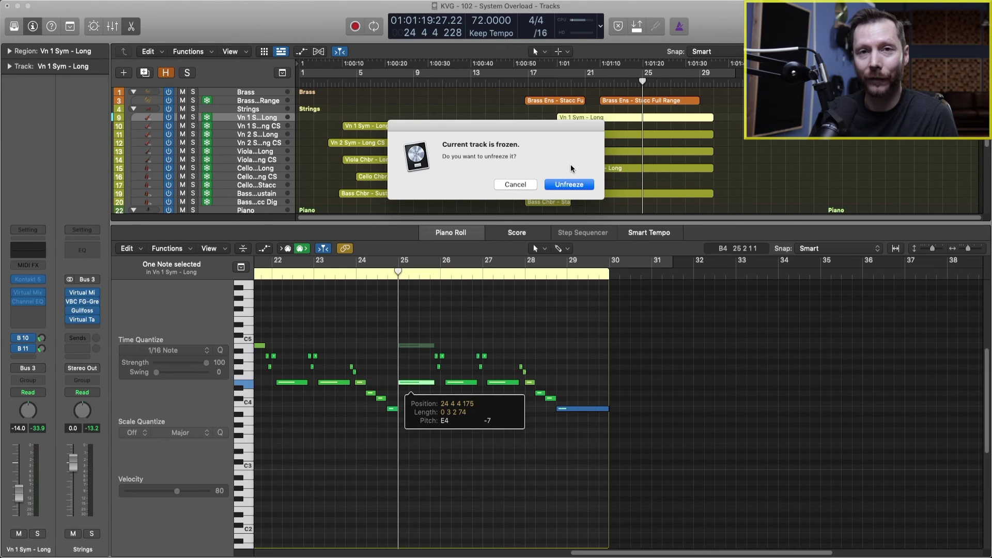
left_click(515, 185)
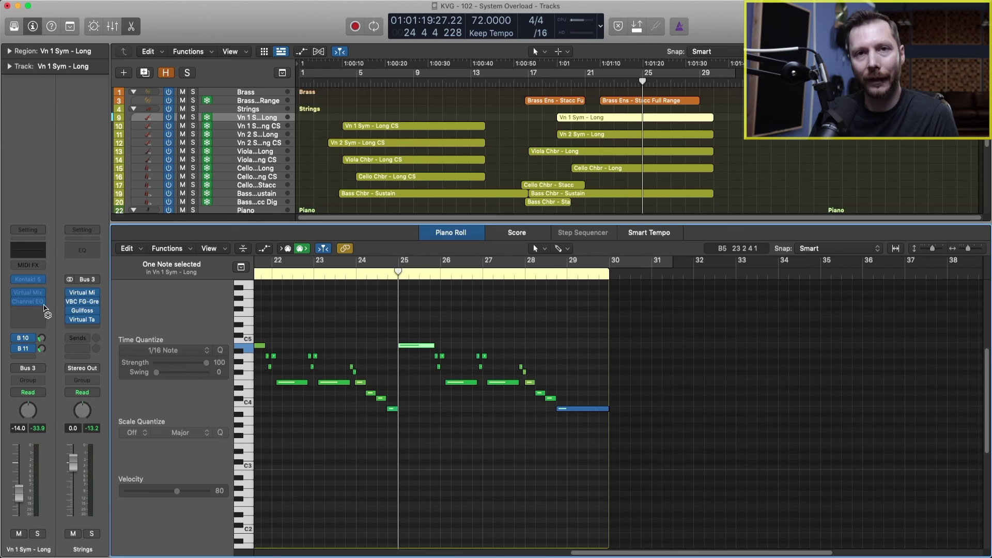
mouse_move(29, 304)
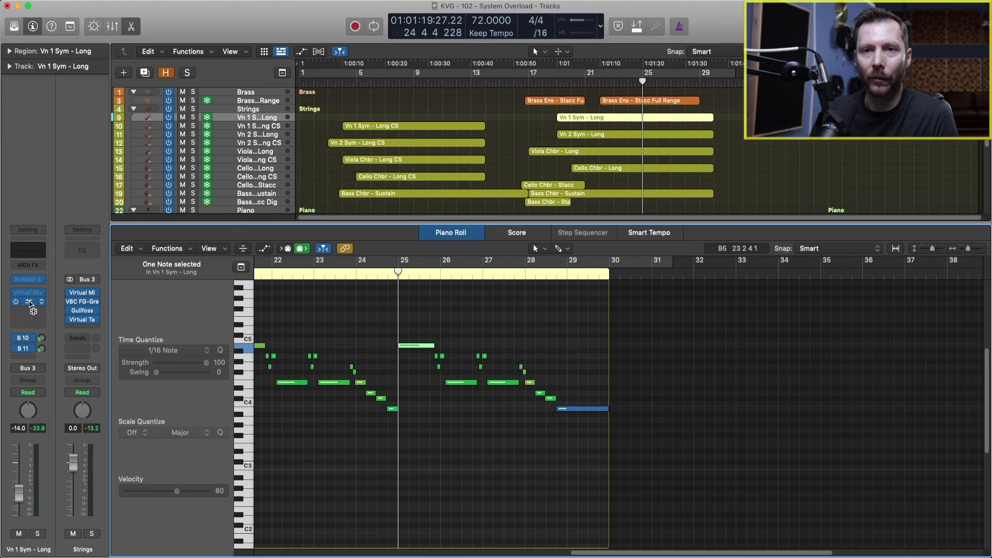
Step: Unfreeze Vn 1 Sym - Long, open its Channel EQ and copy the current EQ settings
left_click(209, 119)
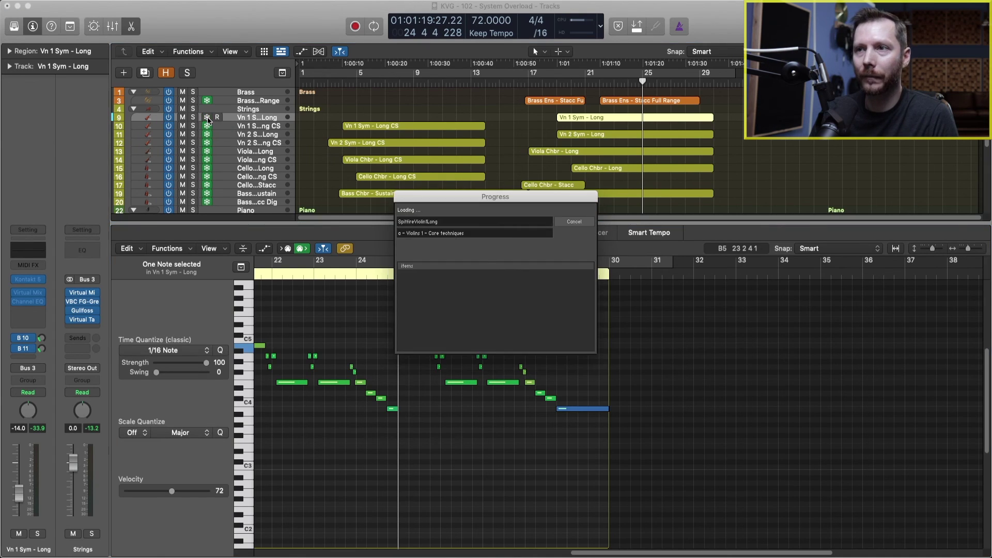
left_click(28, 301)
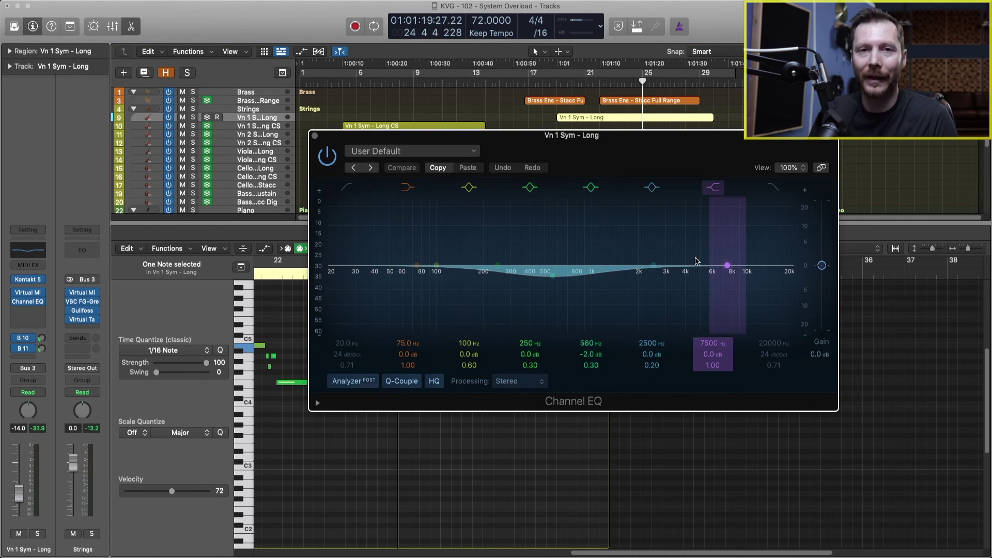
left_click(429, 168)
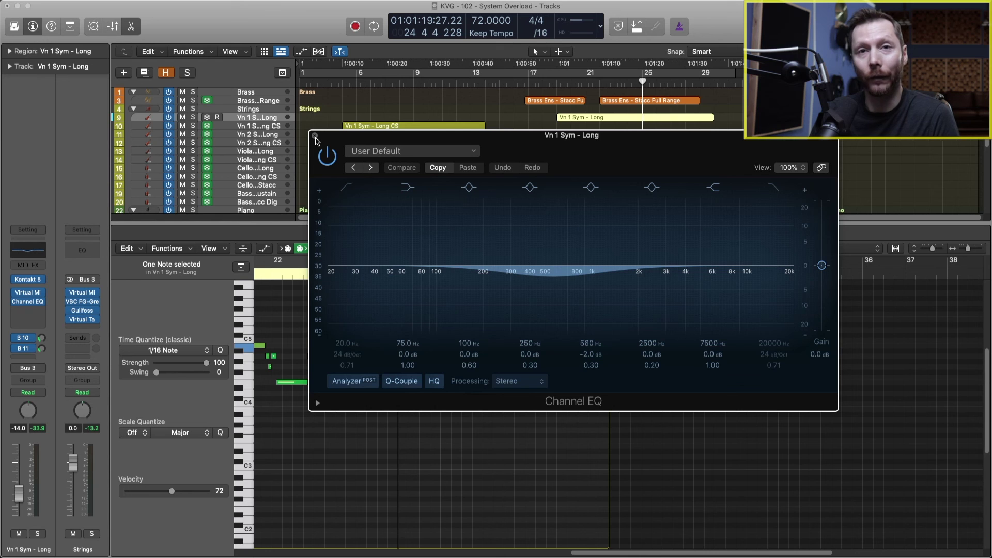